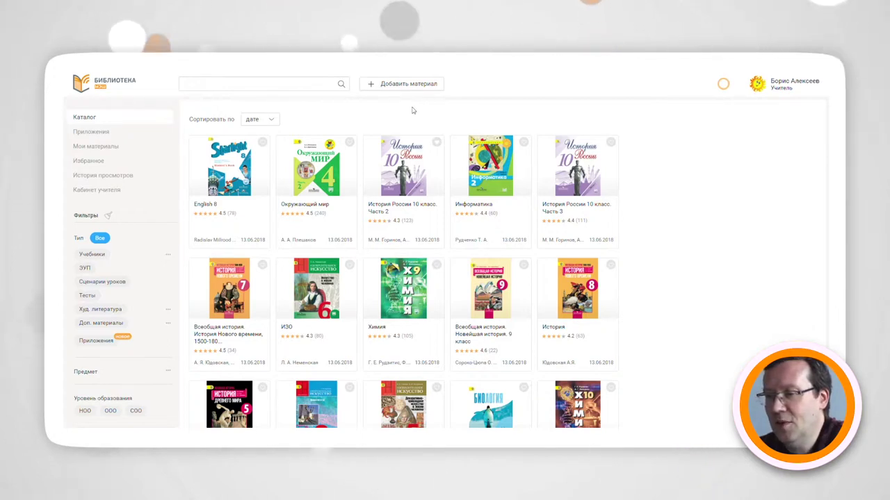
- Start adding a new text material and enter "Добавления текста" as its text
click(394, 86)
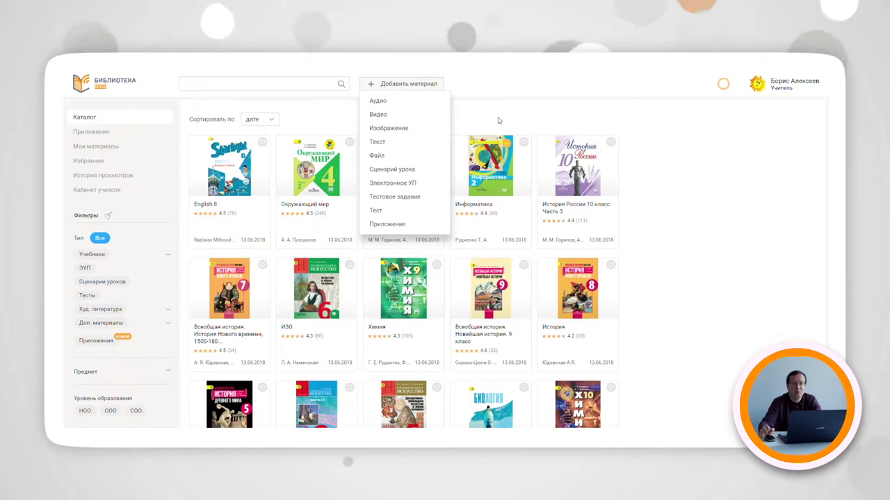
click(394, 144)
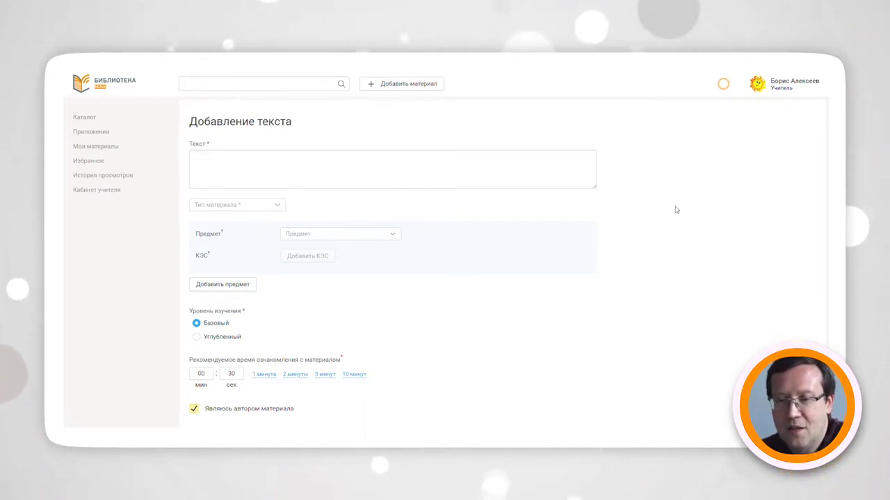
click(324, 165)
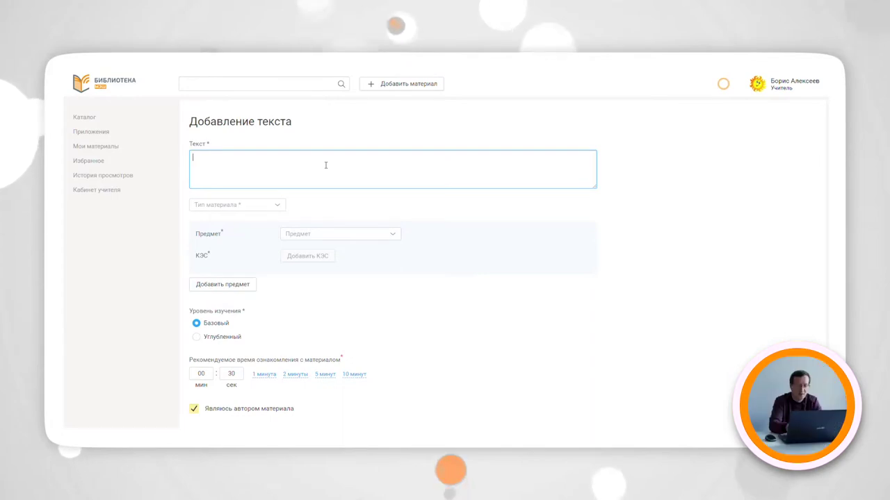
text(До)
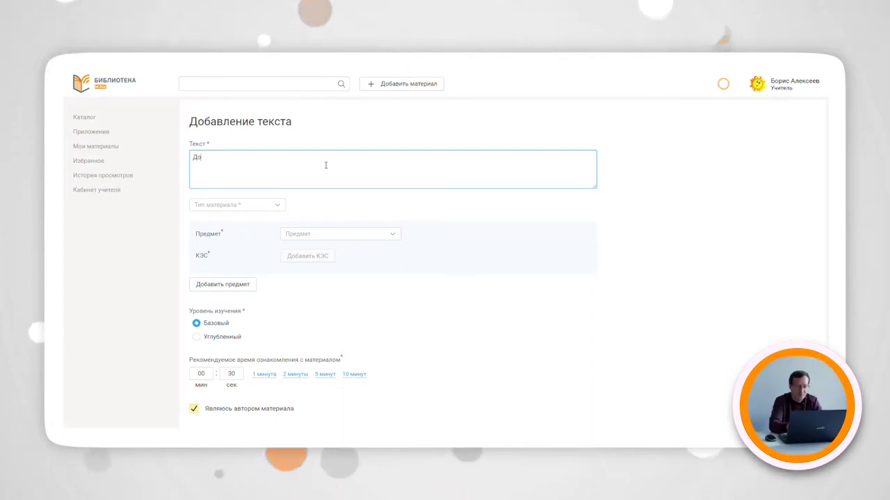
text(бавлен)
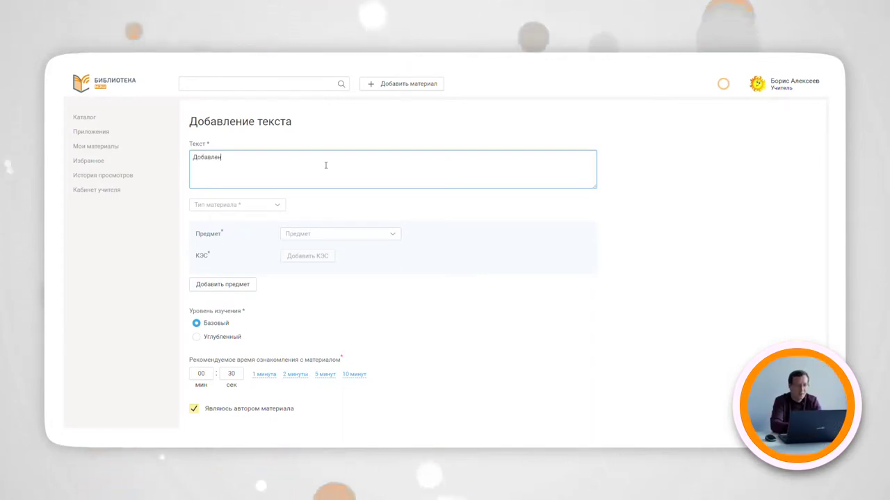
text(ия текста)
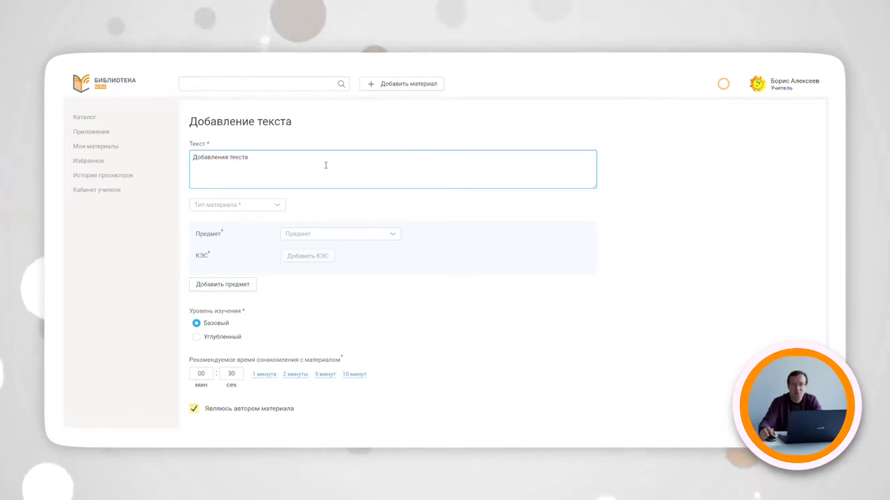
- Set the material type to Объяснение and the subject to Русский язык at education level ООО
click(280, 208)
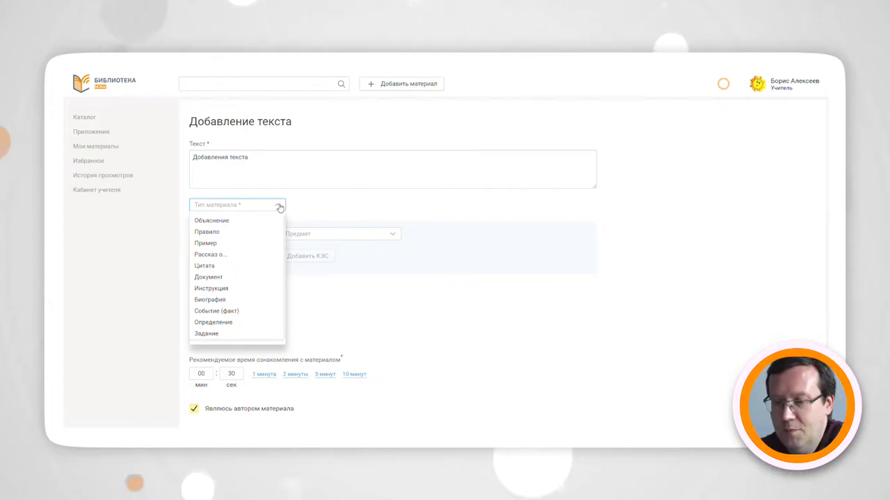
click(242, 221)
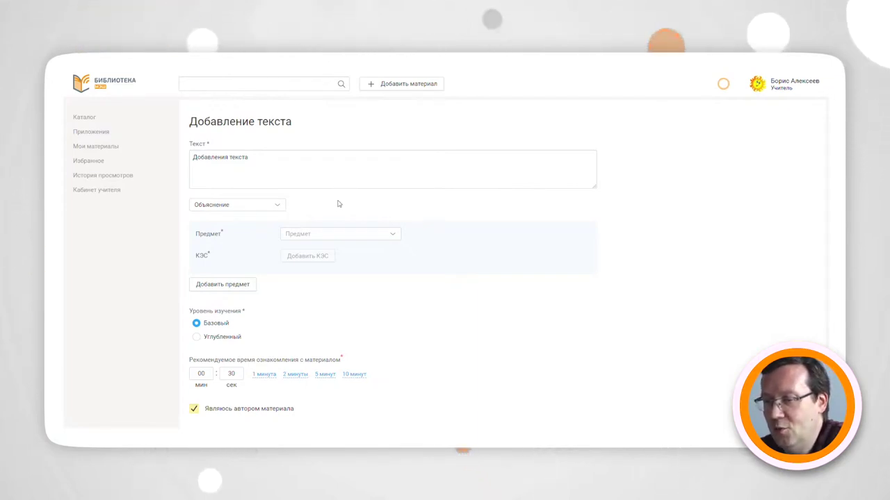
click(397, 236)
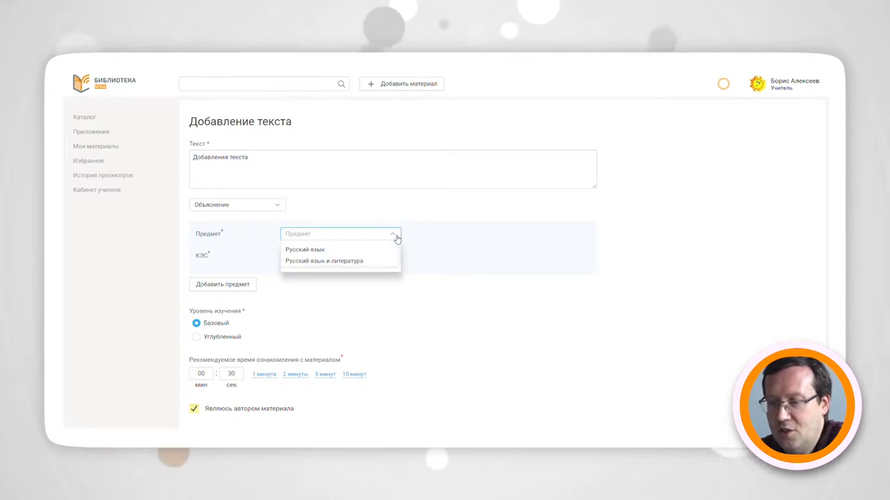
scroll(379, 209, down, 2)
scroll(376, 193, up, 1)
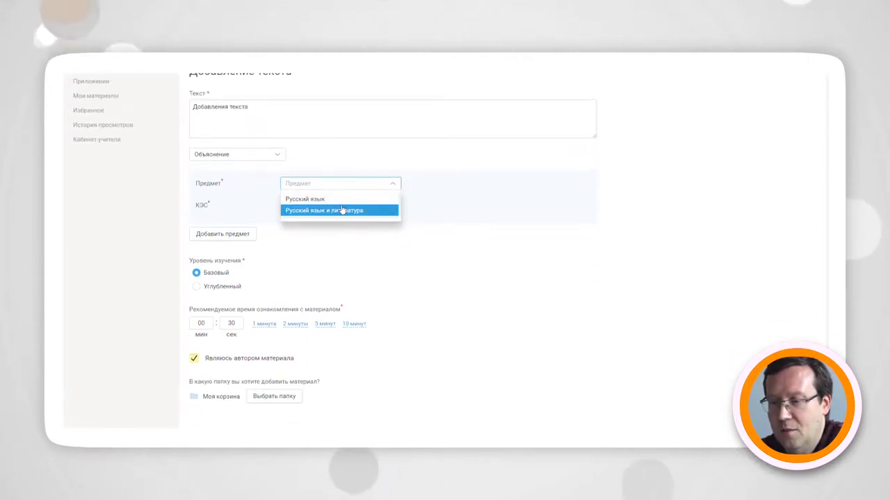
click(338, 200)
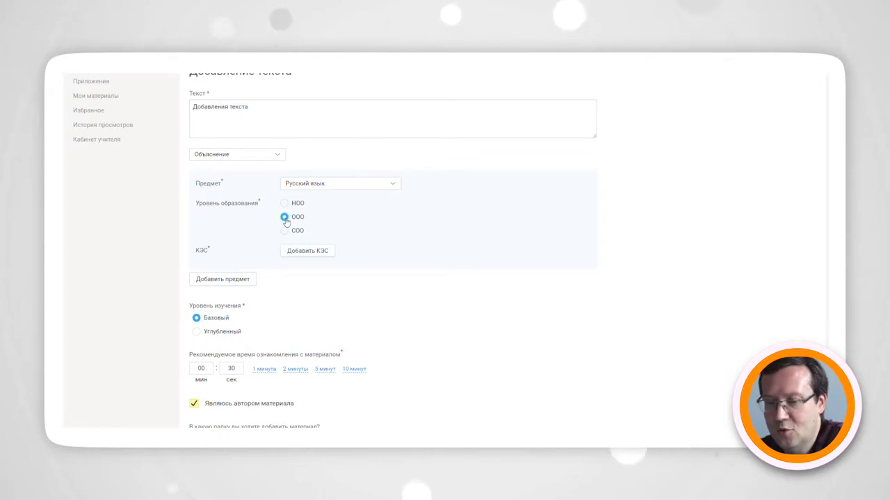
- Add the КЭС content element "3 Культура речи" to the Русский язык subject
click(324, 253)
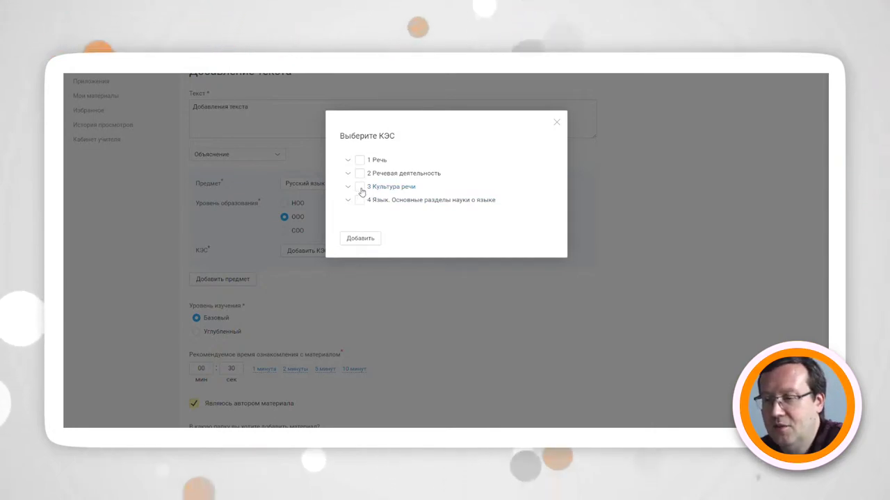
click(360, 239)
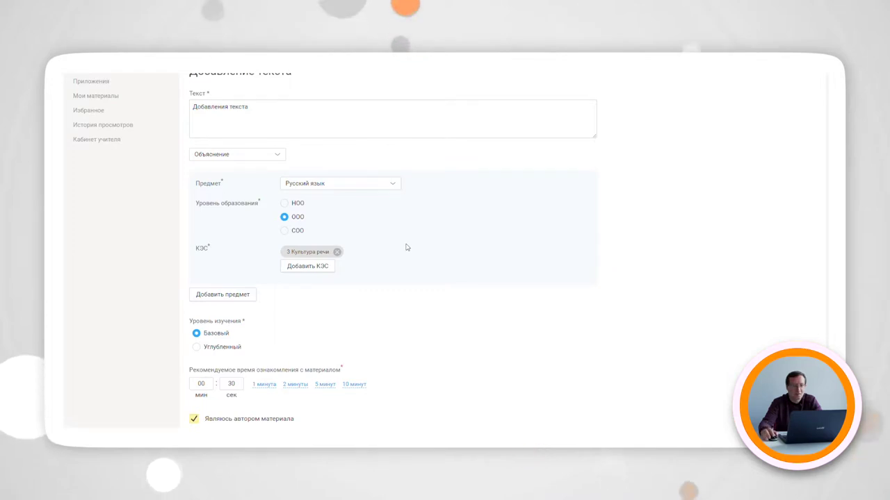
- Add a second, empty subject block to the form and remove it again
scroll(445, 236, down, 1)
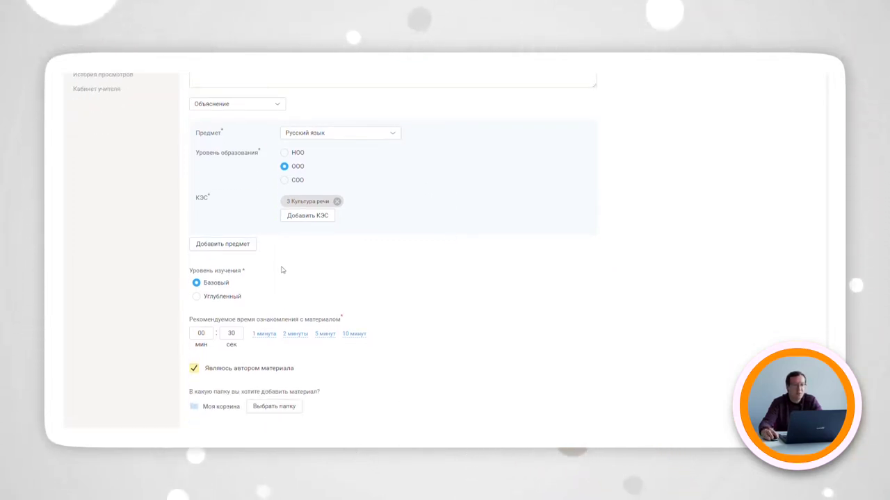
click(233, 246)
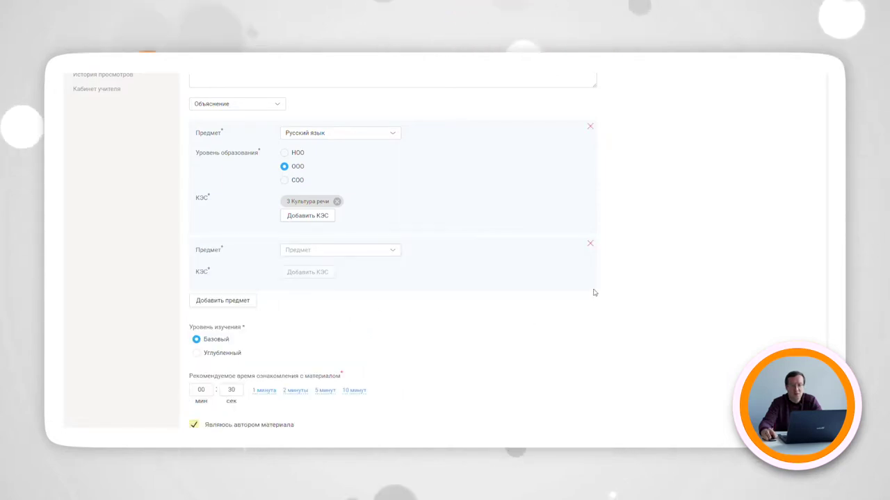
click(590, 244)
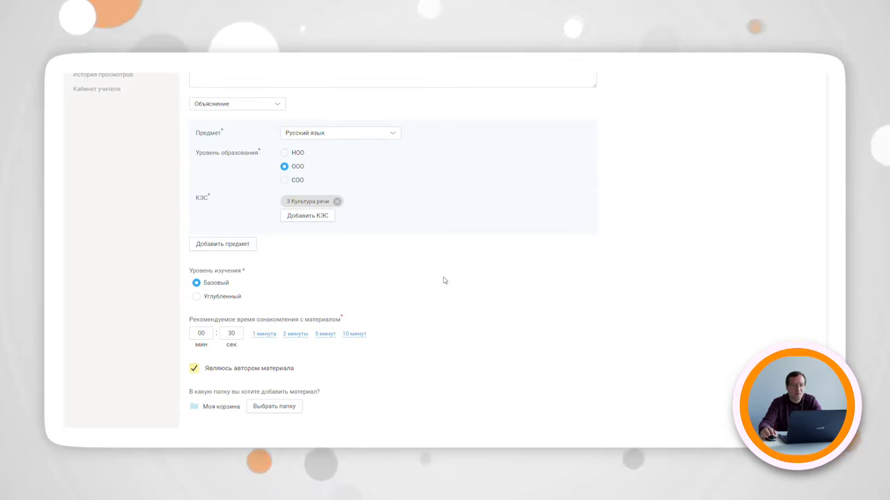
- Set the recommended time for studying the material to 01 minute 12 seconds
scroll(229, 280, down, 1)
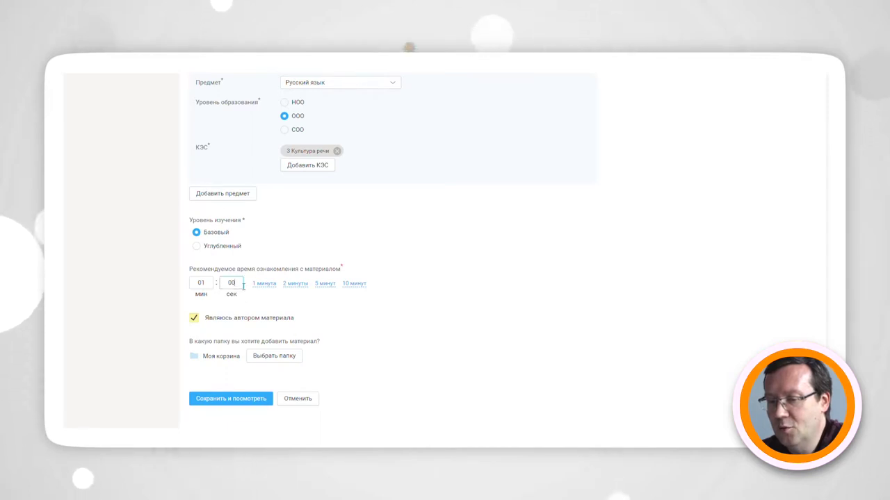
click(243, 286)
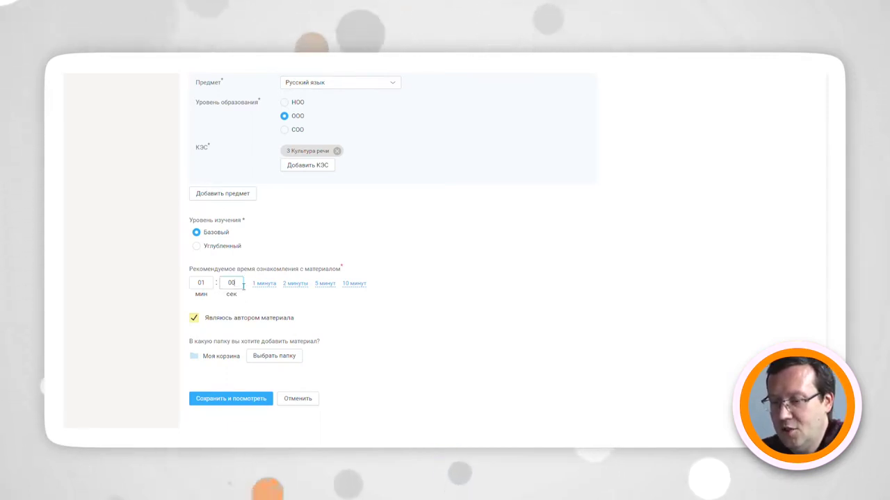
click(244, 286)
key(BackSpace)
key(BackSpace)
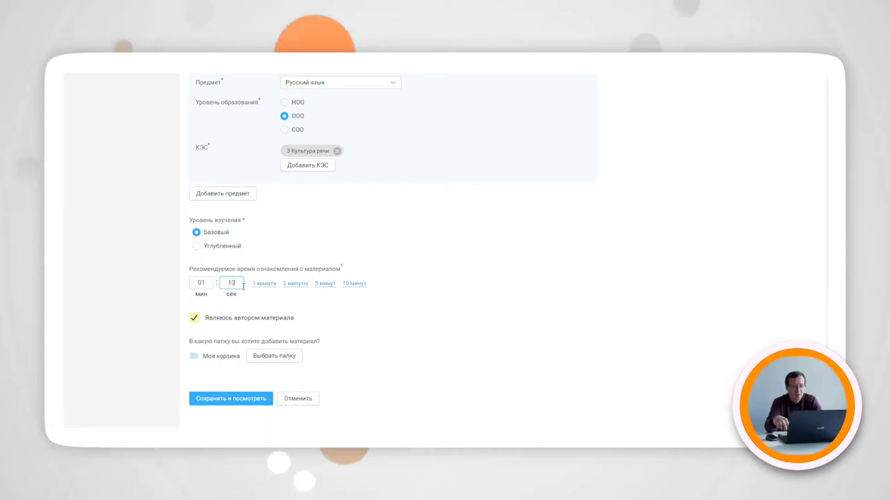
click(401, 303)
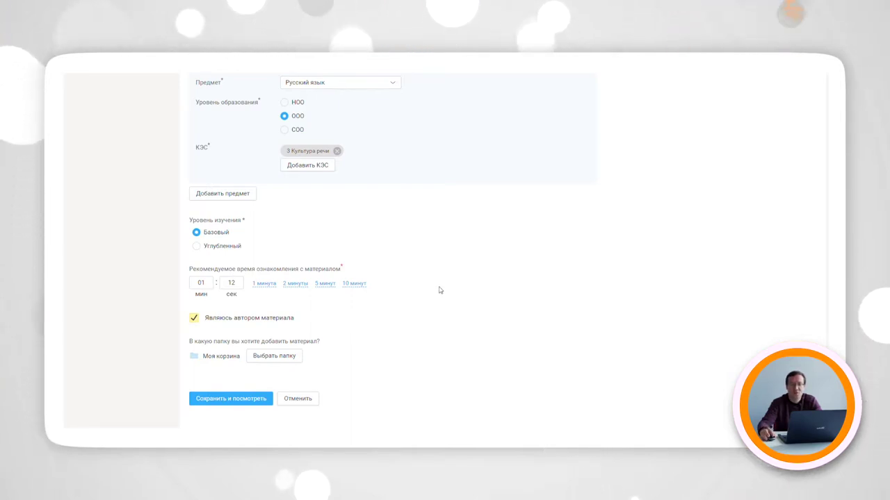
- Unmark "Являюсь автором материала" and go through the document author and original source link fields, leaving them empty
scroll(446, 285, up, 1)
scroll(445, 285, up, 3)
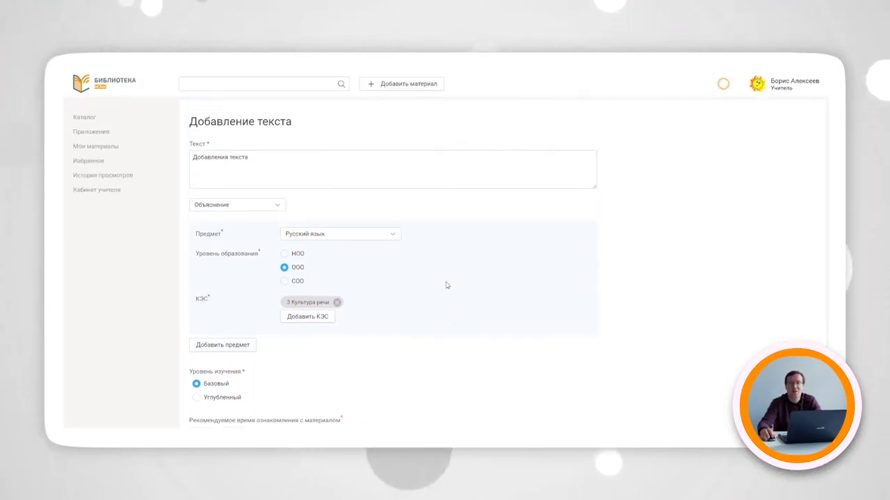
scroll(438, 278, down, 4)
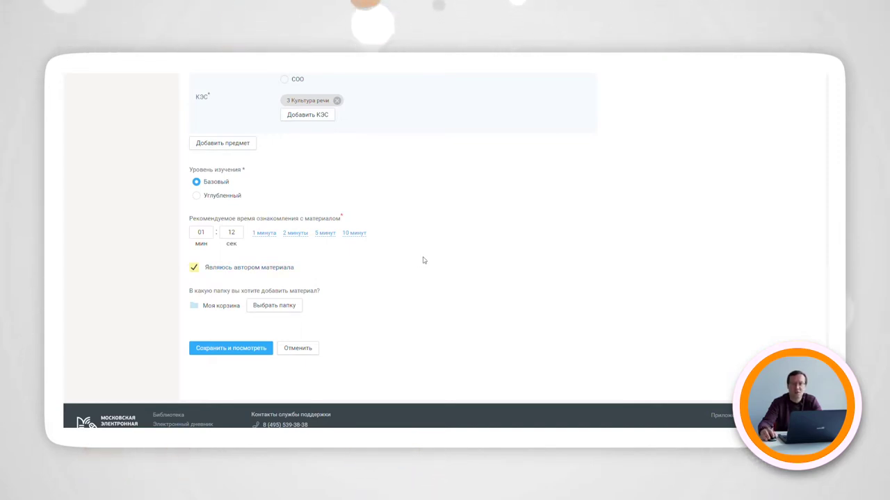
click(194, 269)
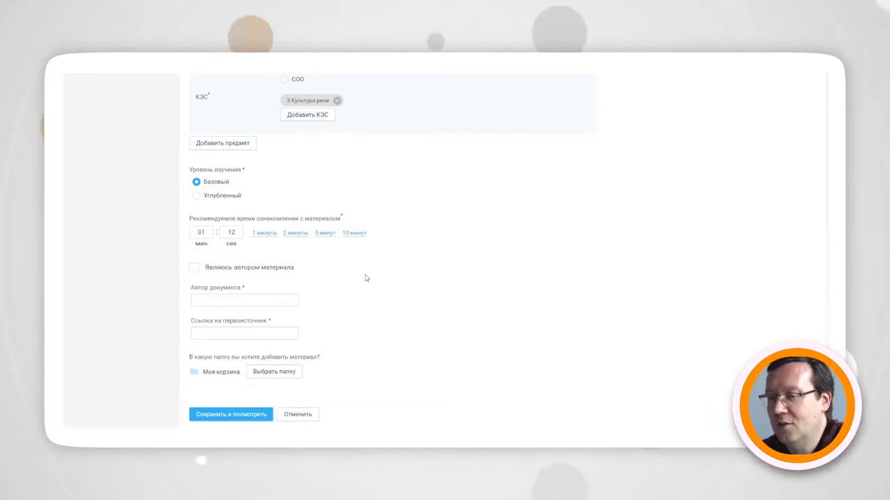
scroll(369, 271, down, 3)
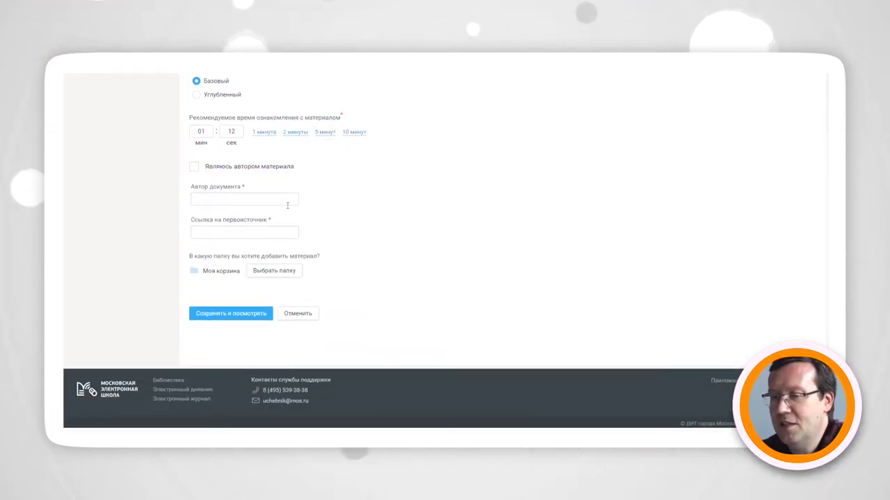
click(289, 203)
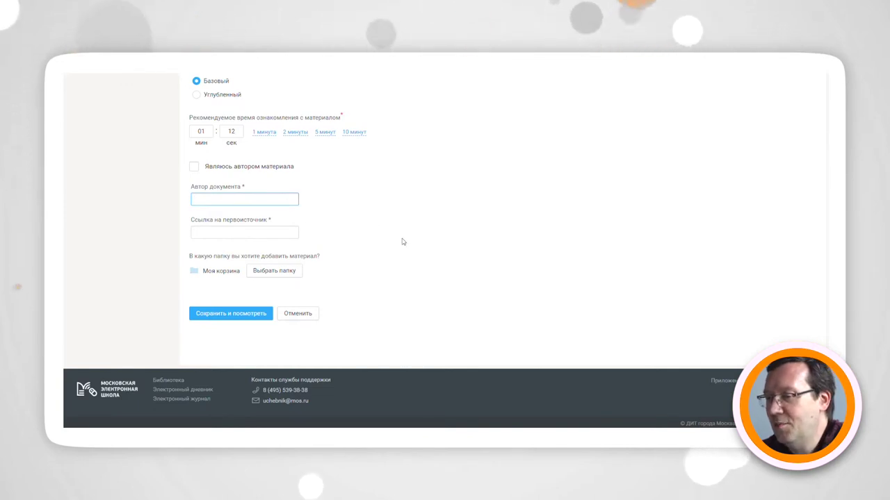
click(286, 236)
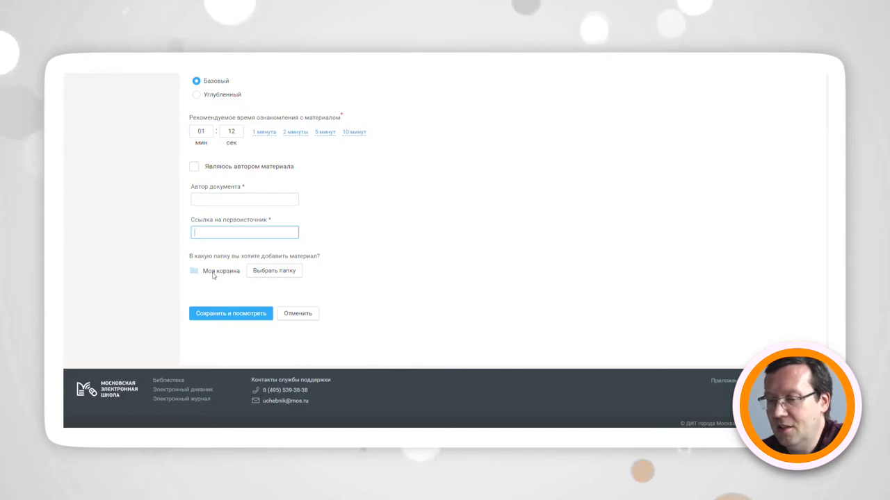
- Choose the folder "18/04/" as the destination for the material
click(287, 274)
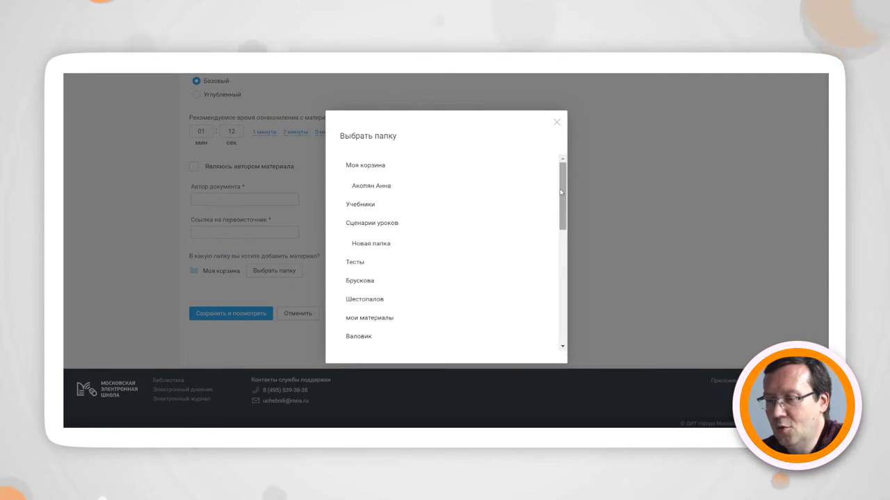
mouse_move(562, 190)
mouse_down()
mouse_move(565, 215)
mouse_move(566, 194)
mouse_move(561, 207)
mouse_up()
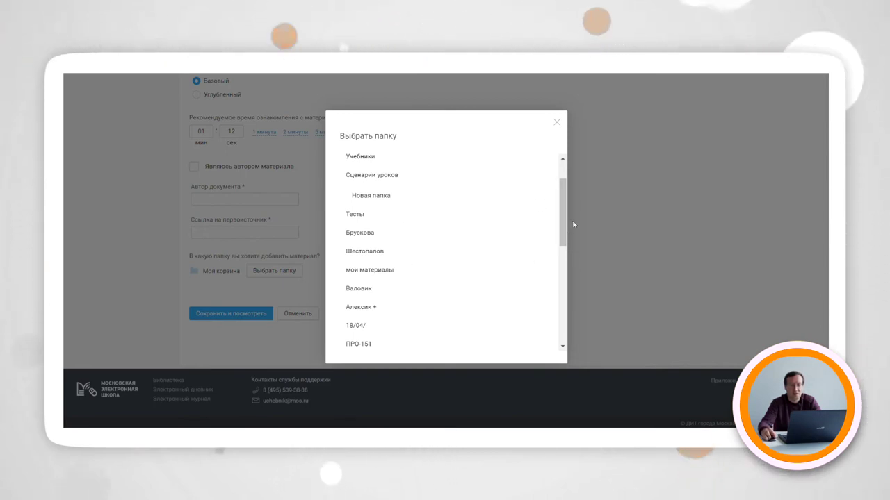
drag(561, 221, 566, 257)
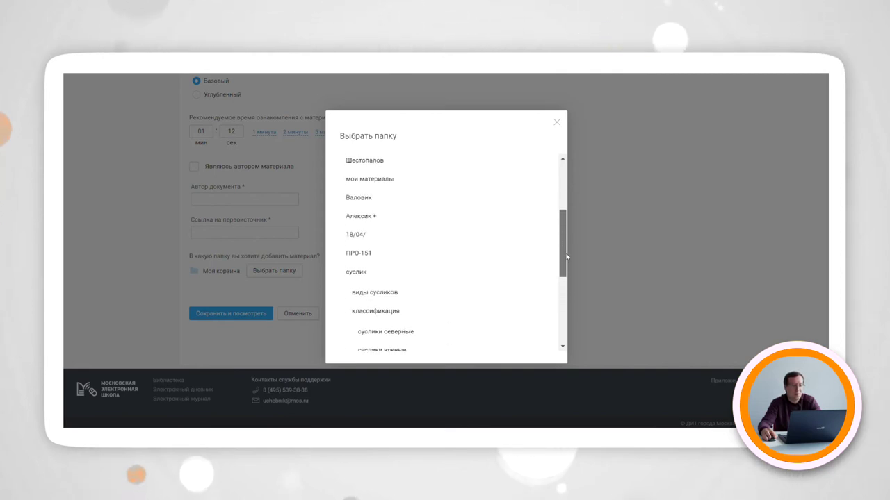
click(367, 235)
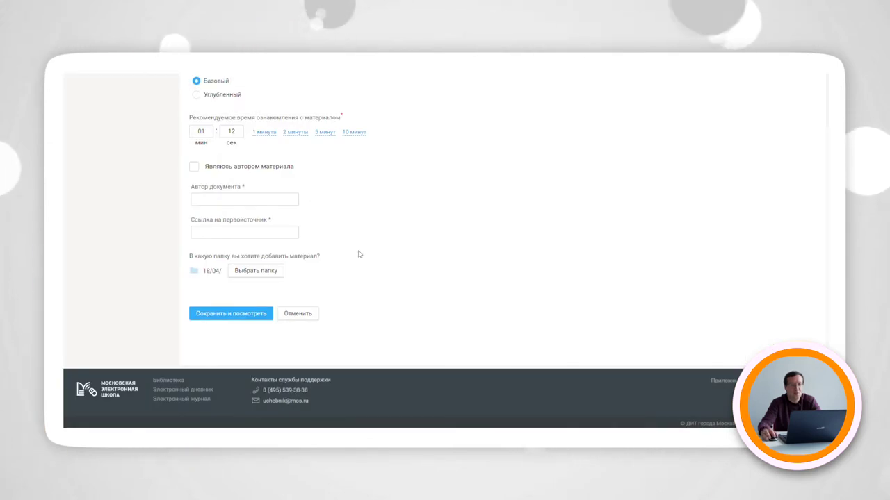
- Try to save without the author details, mark "Являюсь автором материала" again and save the material for viewing
scroll(452, 278, up, 5)
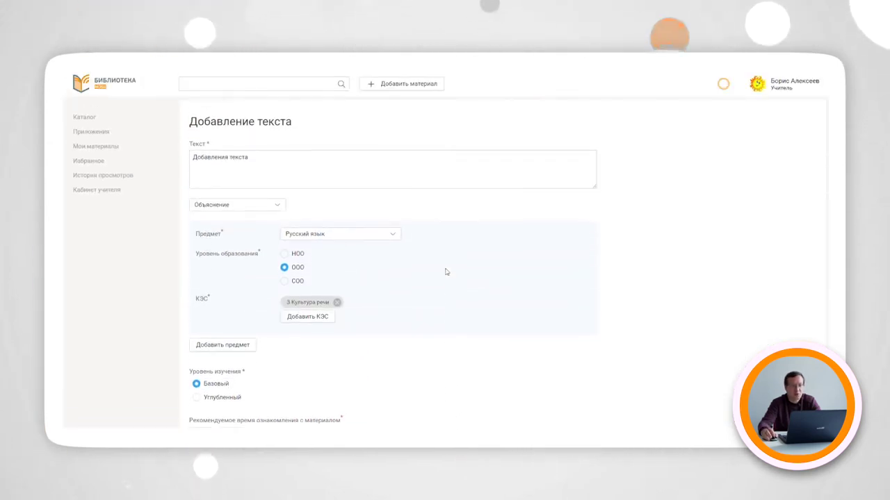
scroll(445, 261, down, 5)
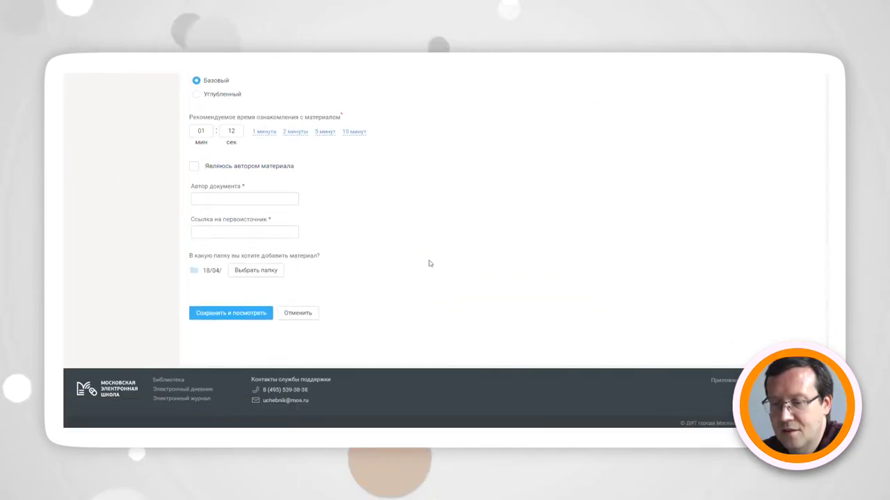
click(234, 315)
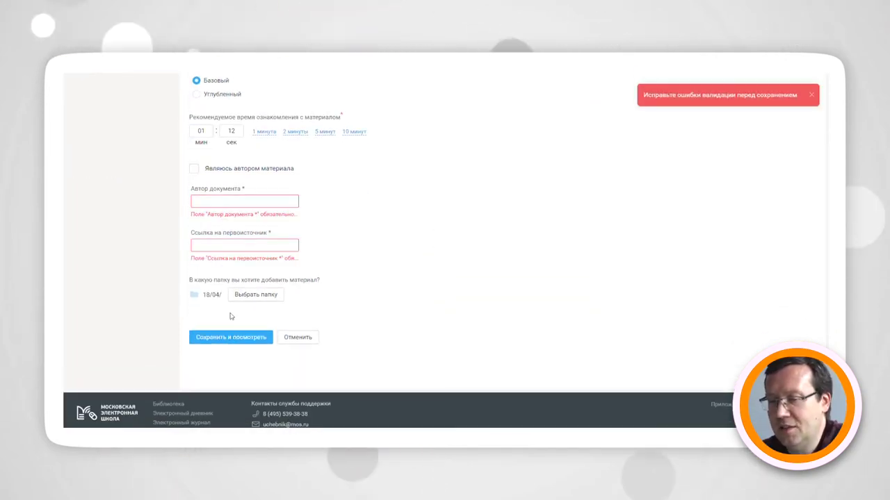
click(195, 169)
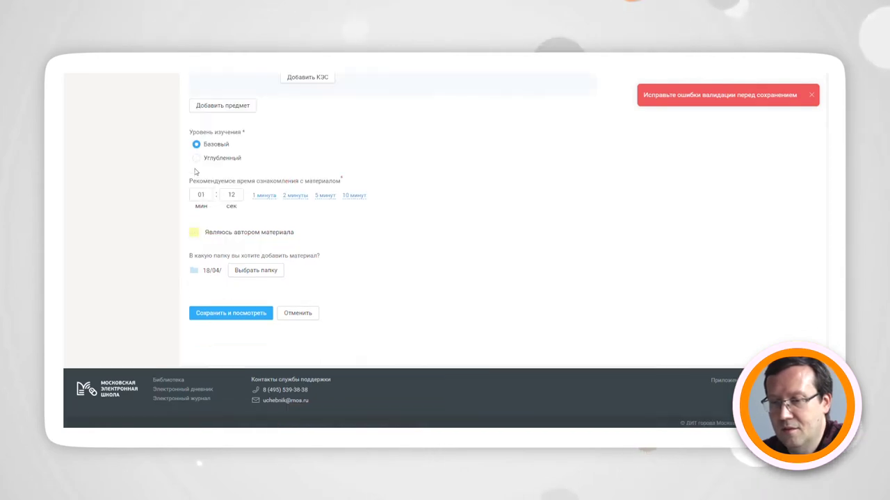
click(237, 313)
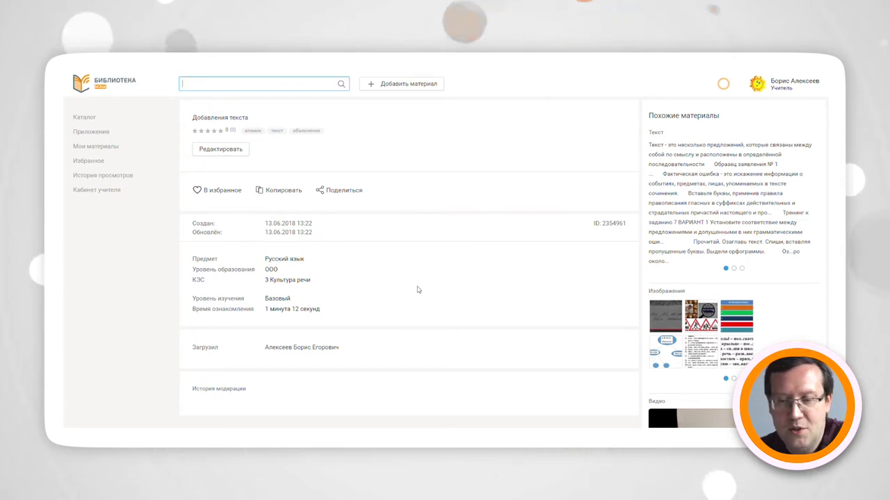
- Open the saved text material for editing and return to the library catalogue without changing anything
click(218, 151)
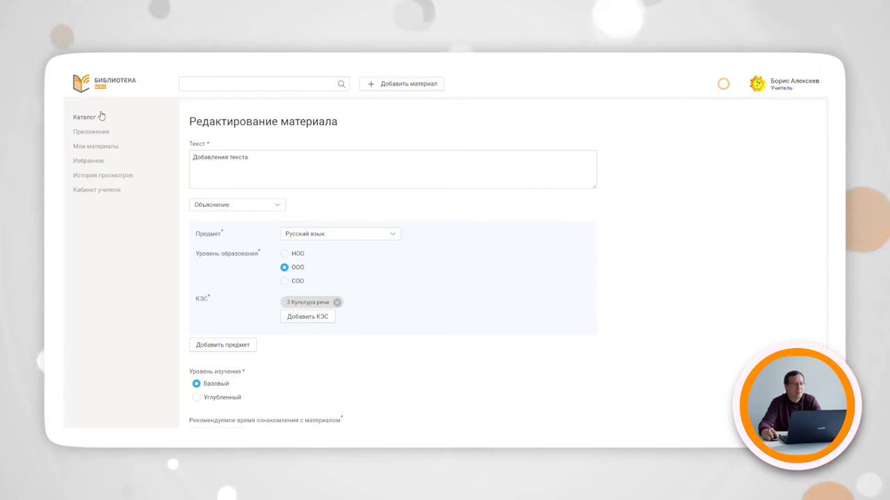
click(82, 85)
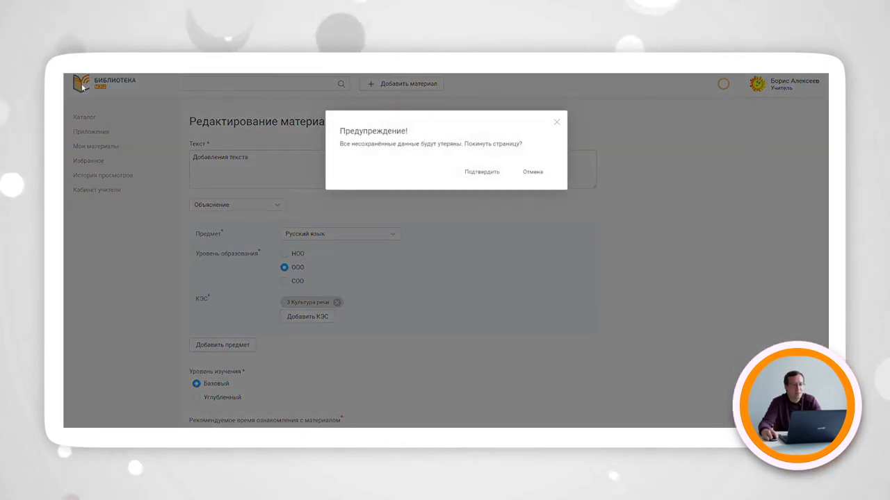
click(481, 172)
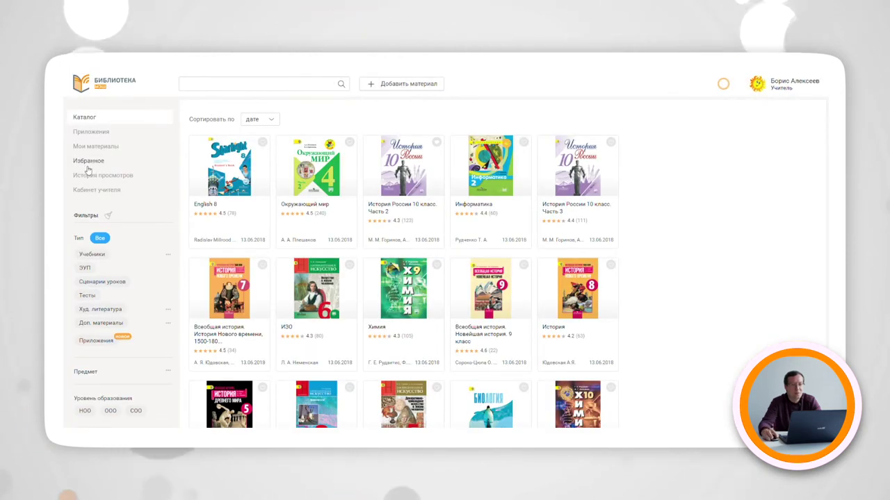
- Go to "Мои материалы" and open the form for adding a new audio material
click(96, 147)
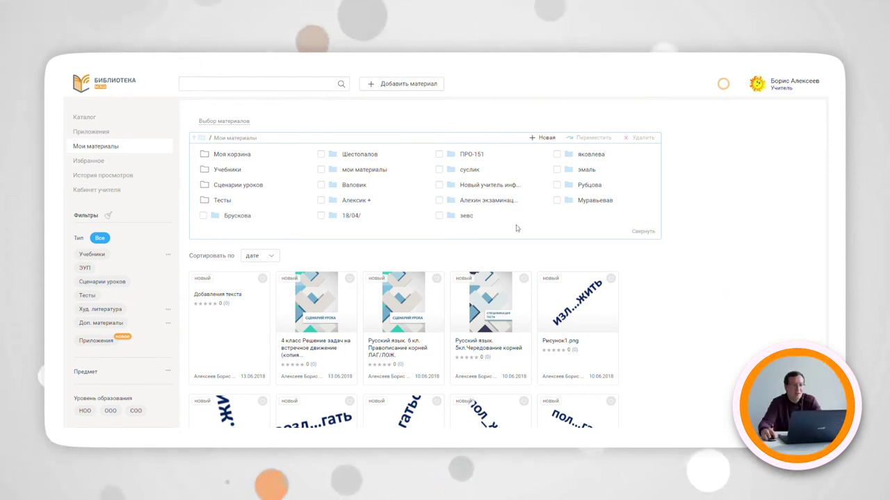
click(371, 88)
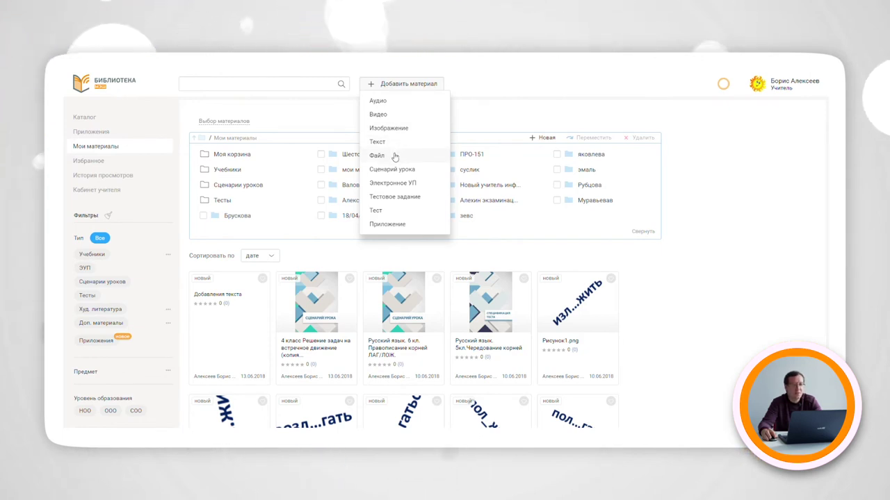
click(394, 102)
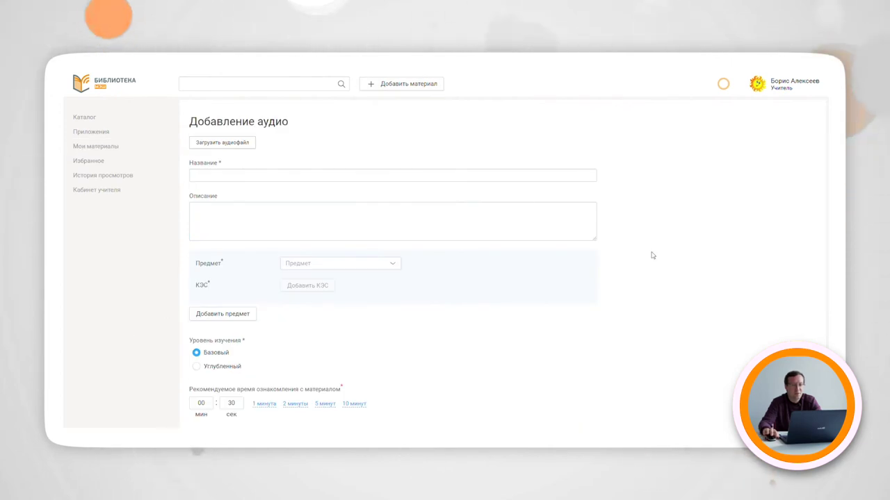
- Examine the empty audio form from the name and description fields to the folder choice, and the list of material types that can be added
click(351, 178)
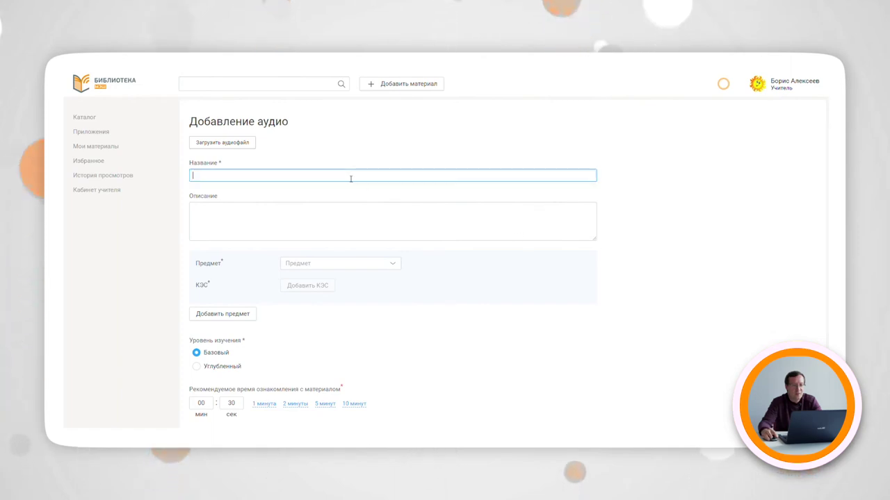
click(349, 218)
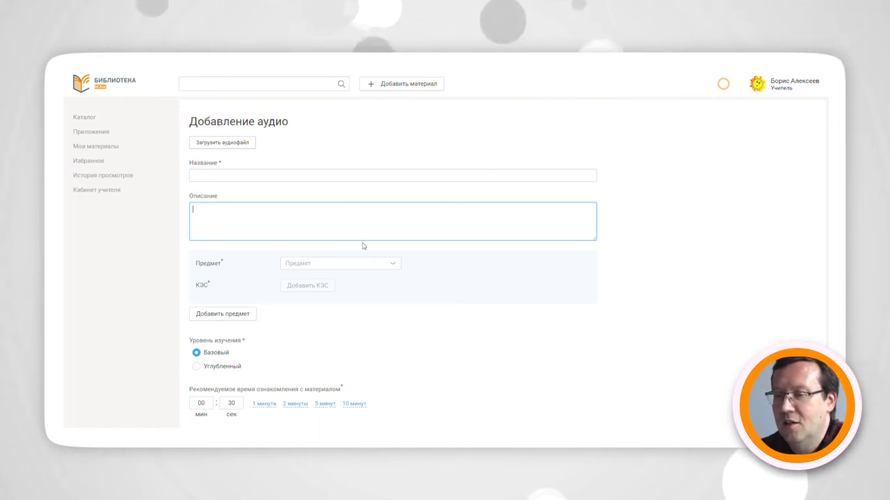
scroll(365, 244, down, 1)
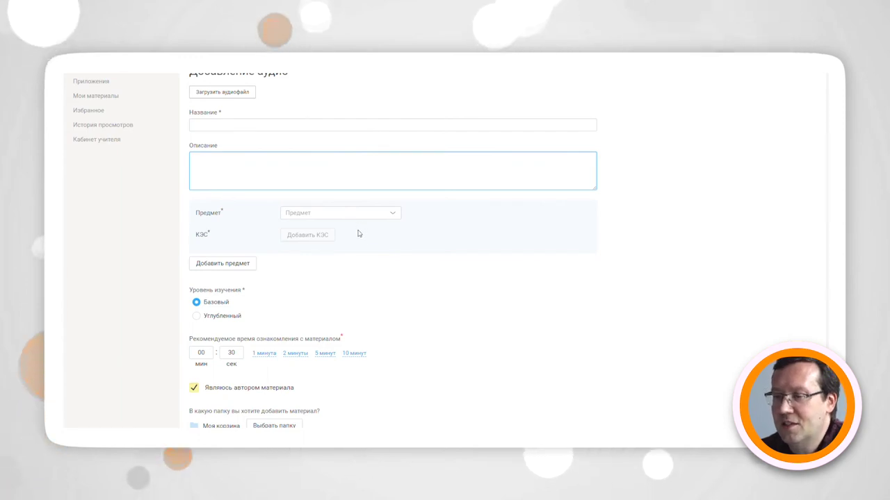
scroll(362, 232, down, 1)
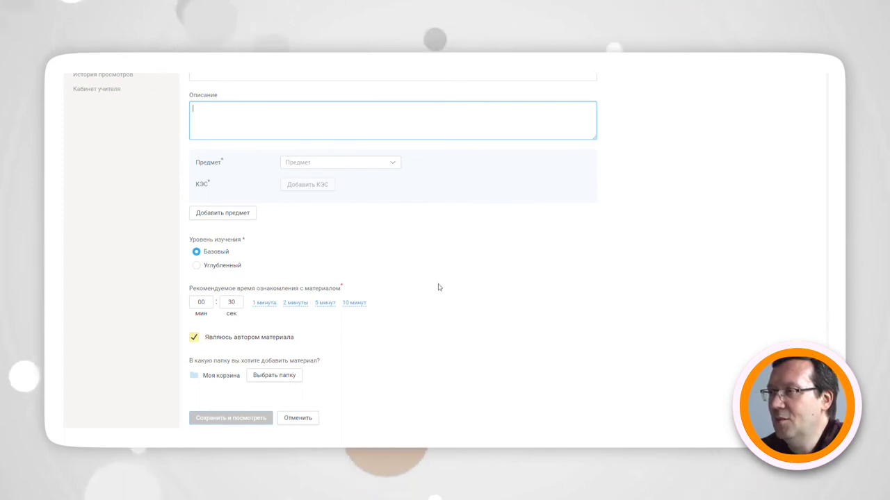
scroll(431, 275, up, 3)
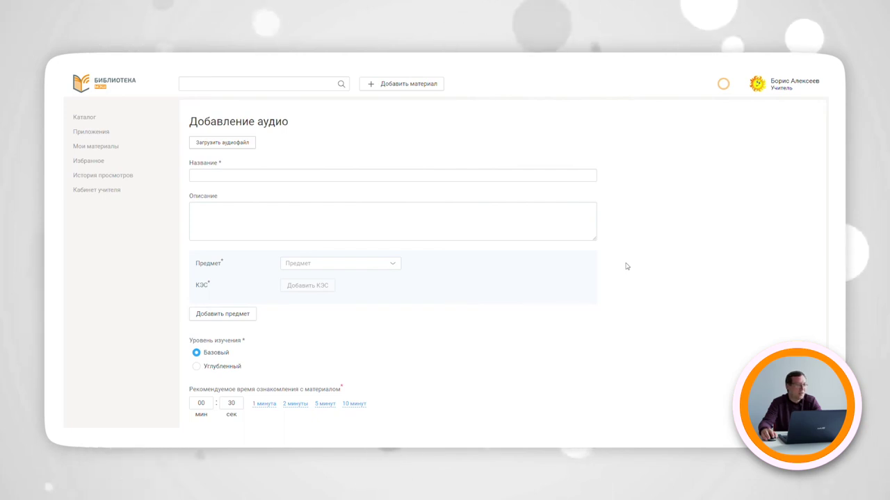
scroll(649, 278, down, 3)
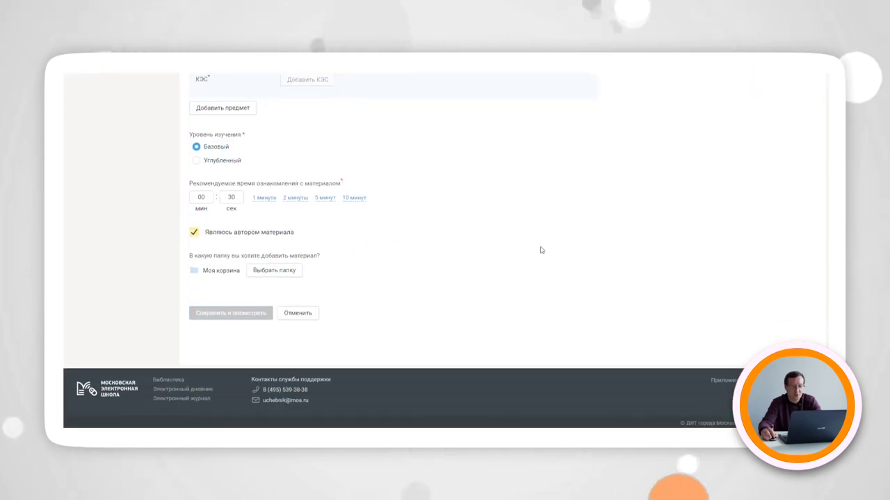
scroll(542, 250, up, 3)
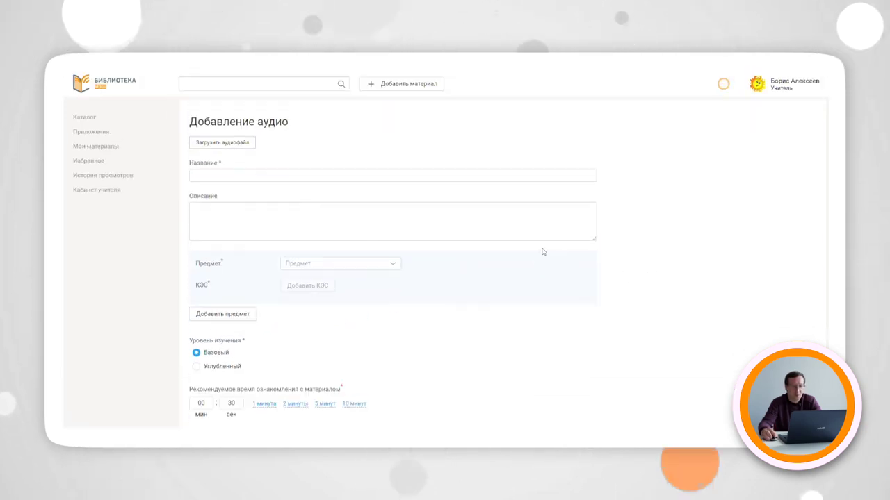
click(404, 84)
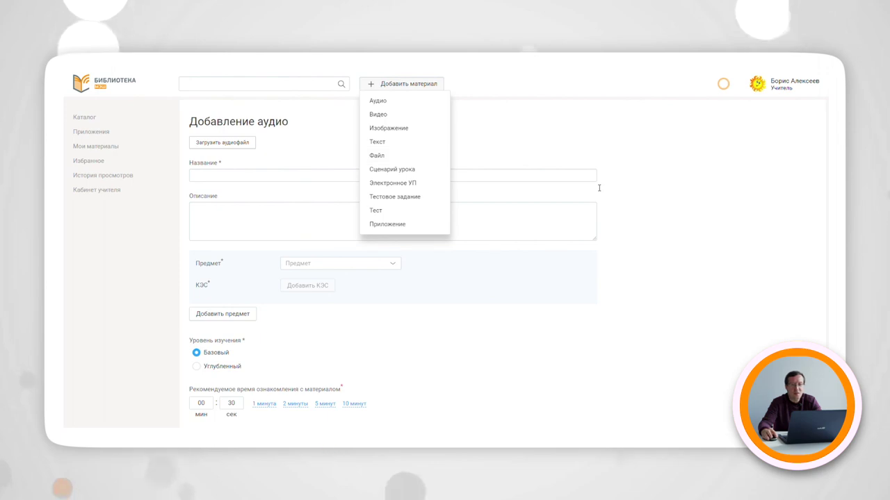
click(631, 192)
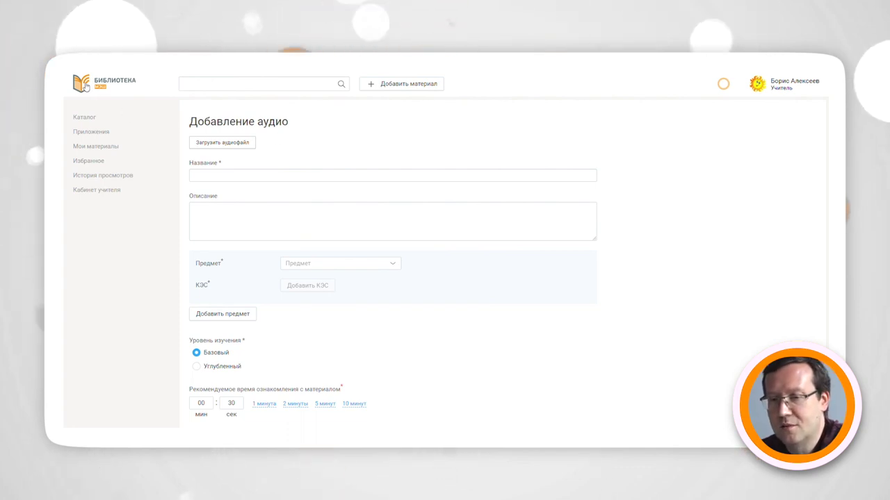
- Leave the audio form without saving and go to "Мои материалы"
click(84, 85)
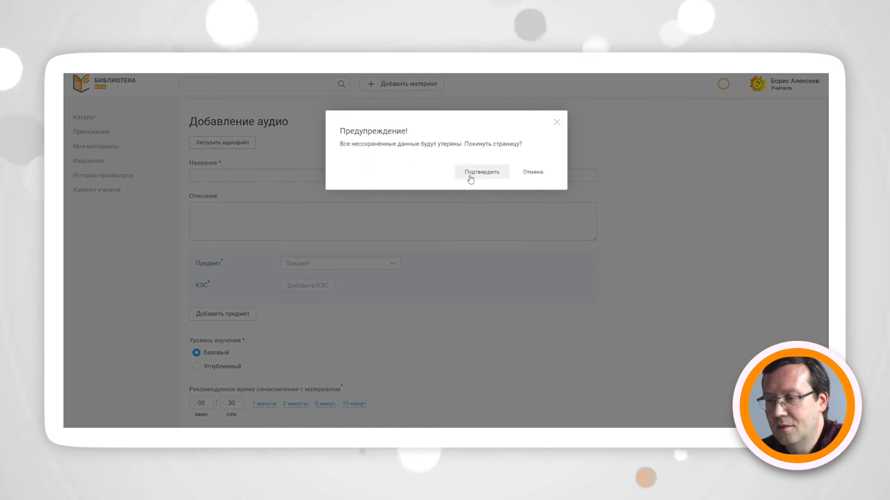
click(481, 172)
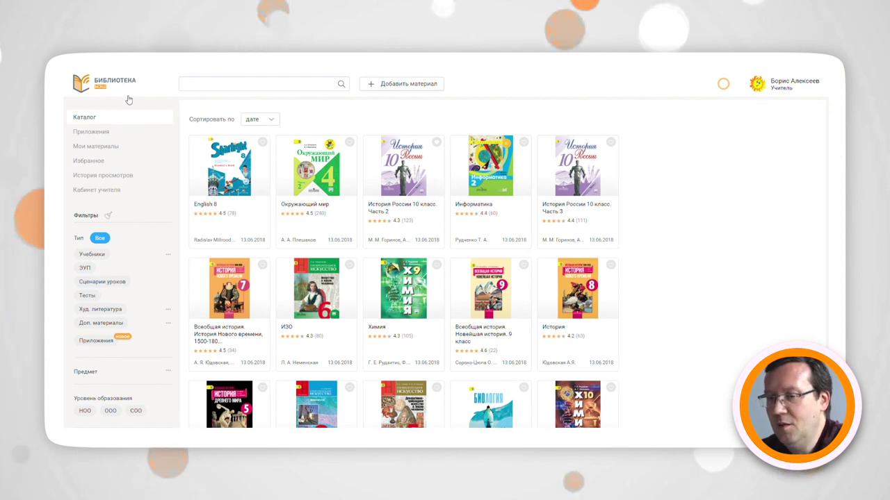
click(117, 150)
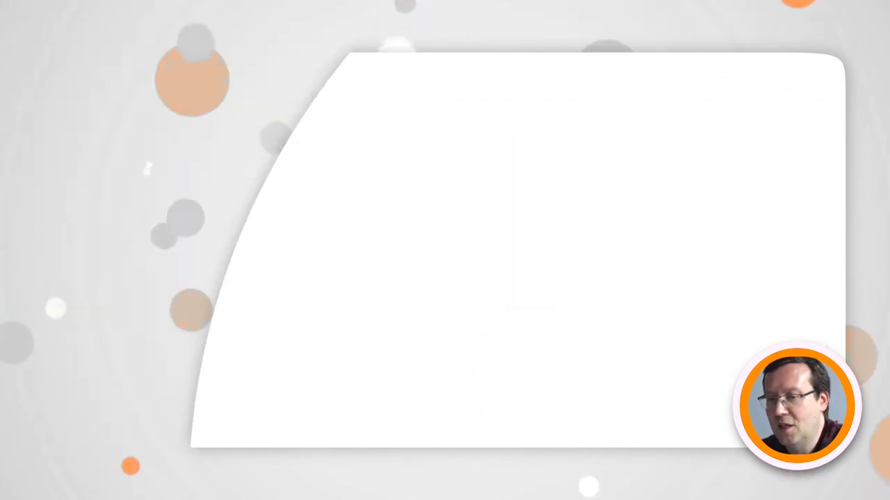